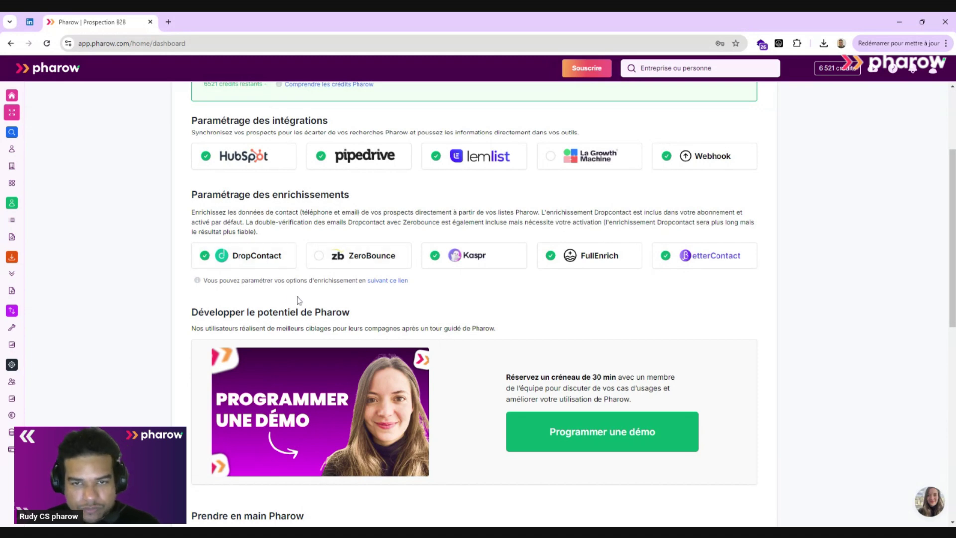
- Start a new prospect targeting and keep only the Achat department selected as the job criterion
mouse_move(73, 215)
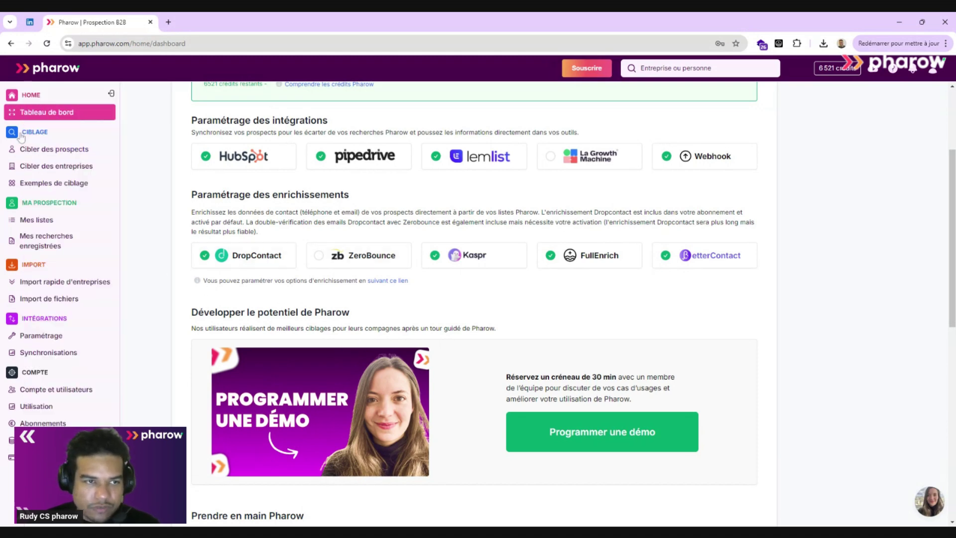
left_click(74, 154)
left_click(391, 160)
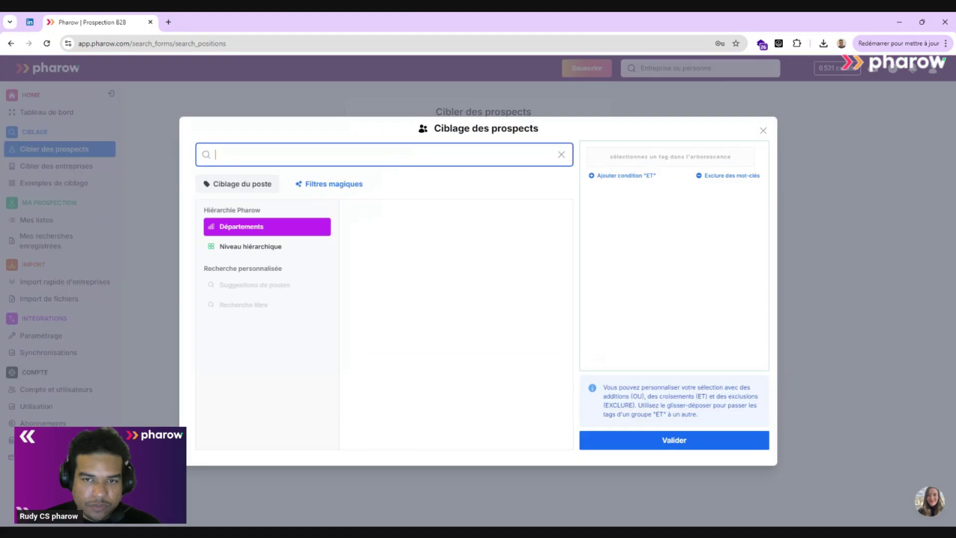
left_click(372, 230)
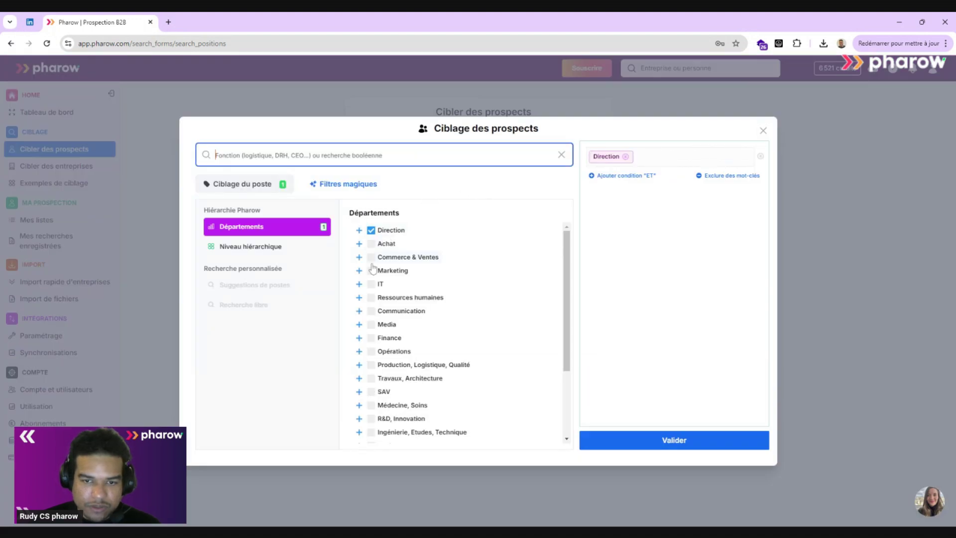
left_click(283, 246)
left_click(296, 229)
left_click(371, 243)
left_click(371, 230)
- Add the Directeurs hierarchical level to the prospect targeting and run the search
left_click(278, 249)
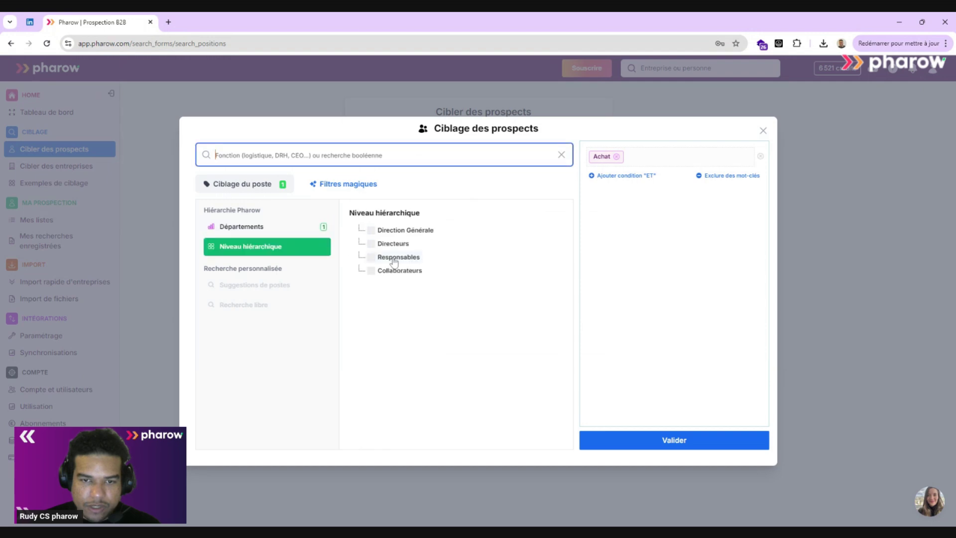
left_click(392, 245)
left_click(664, 438)
left_click(545, 334)
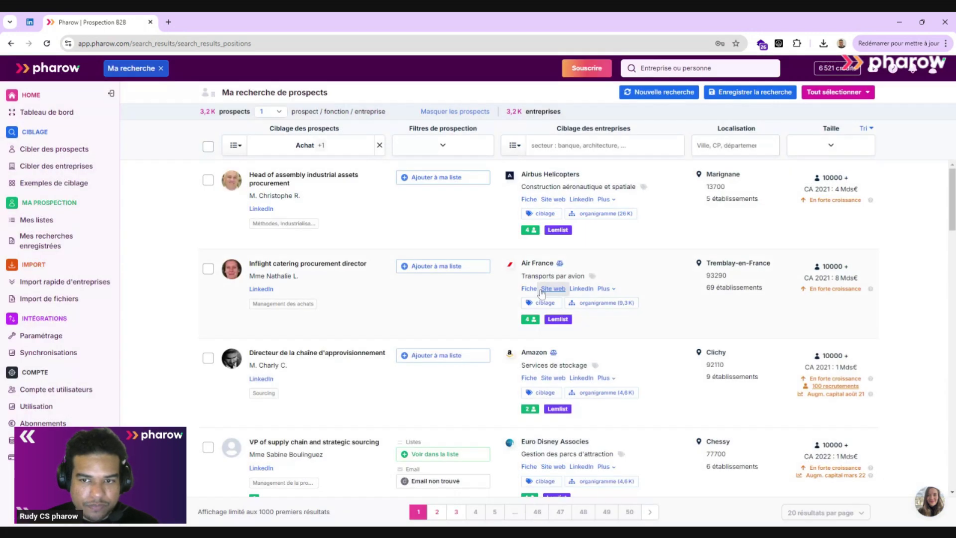
- Review the prospect results and the list and email actions available for all of them at once
scroll(347, 319, "down", 2)
scroll(358, 221, "up", 2)
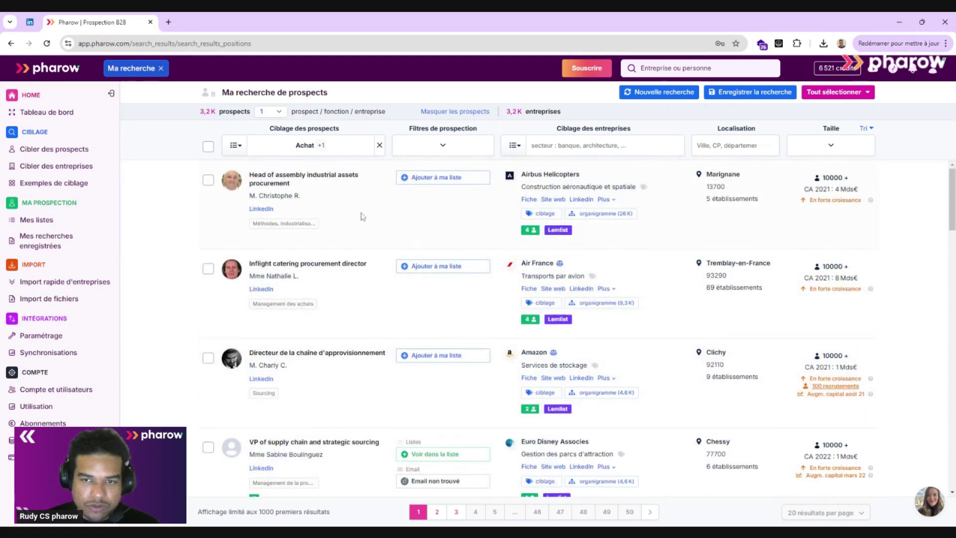
scroll(604, 379, "down", 4)
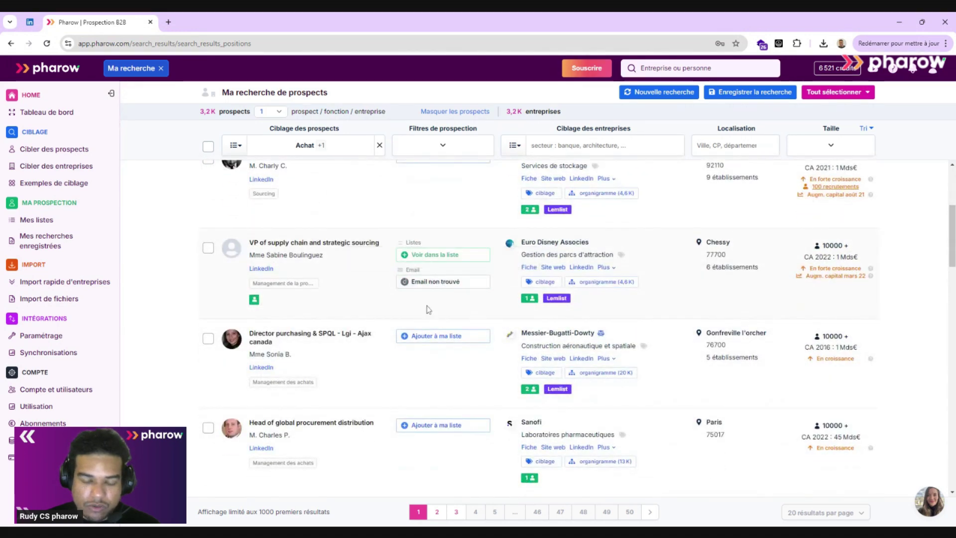
scroll(547, 259, "up", 4)
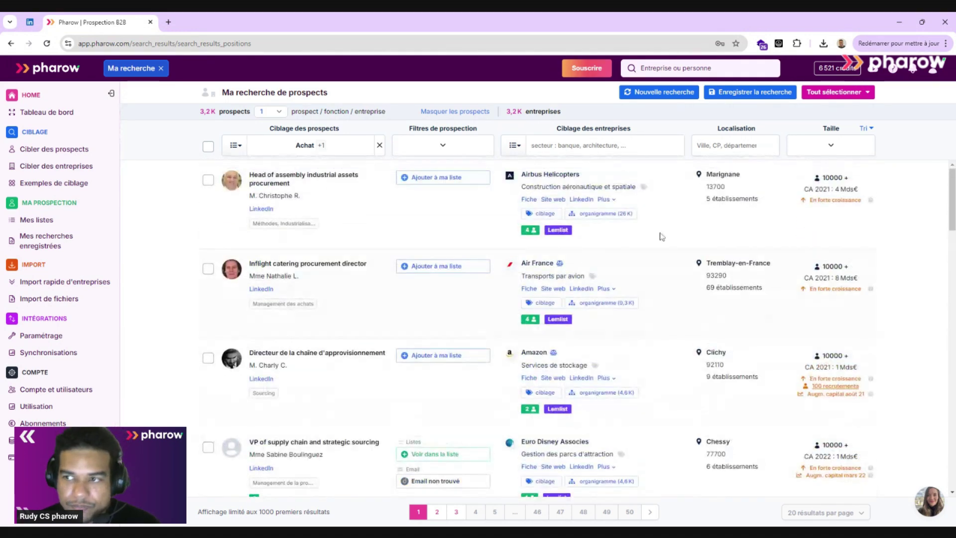
left_click(847, 93)
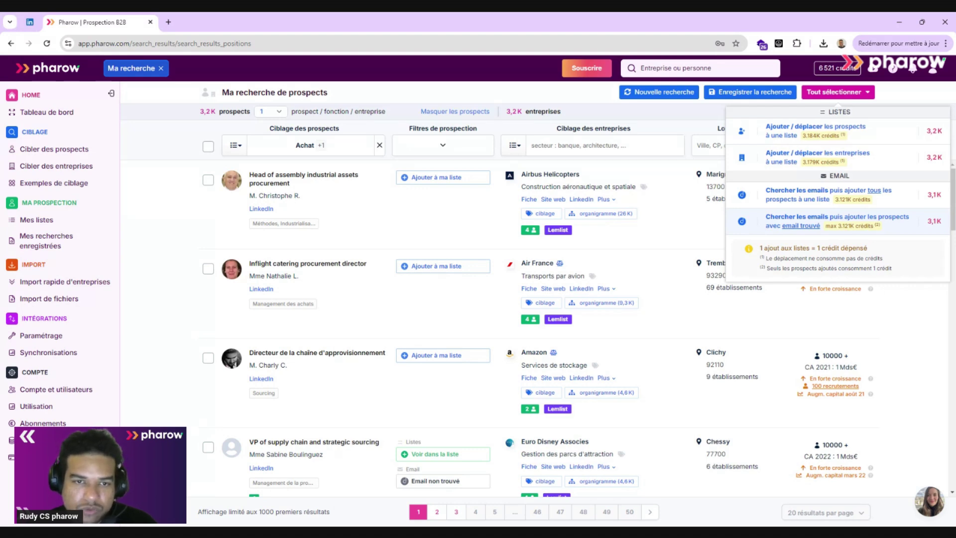
left_click(411, 221)
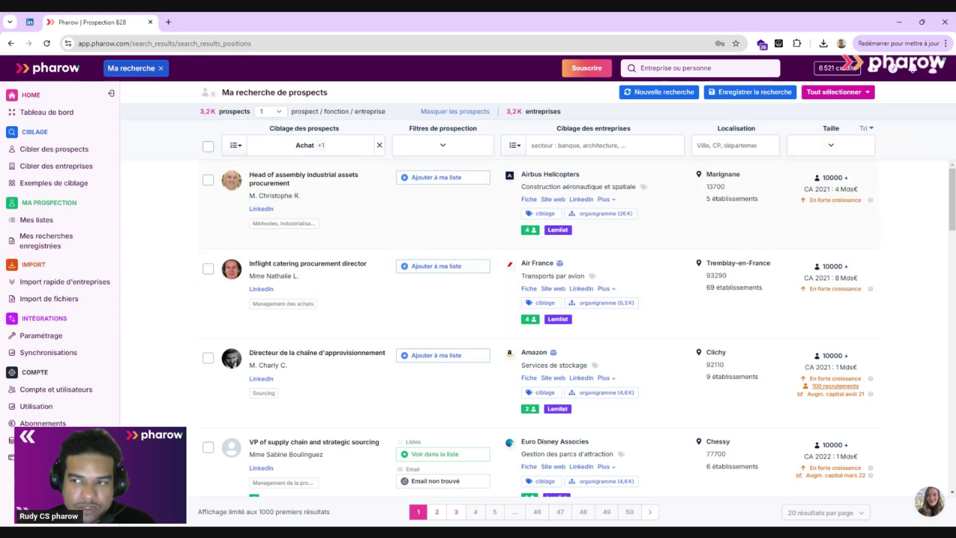
- Search for the company Pharow and display all the prospects in it
left_click(675, 69)
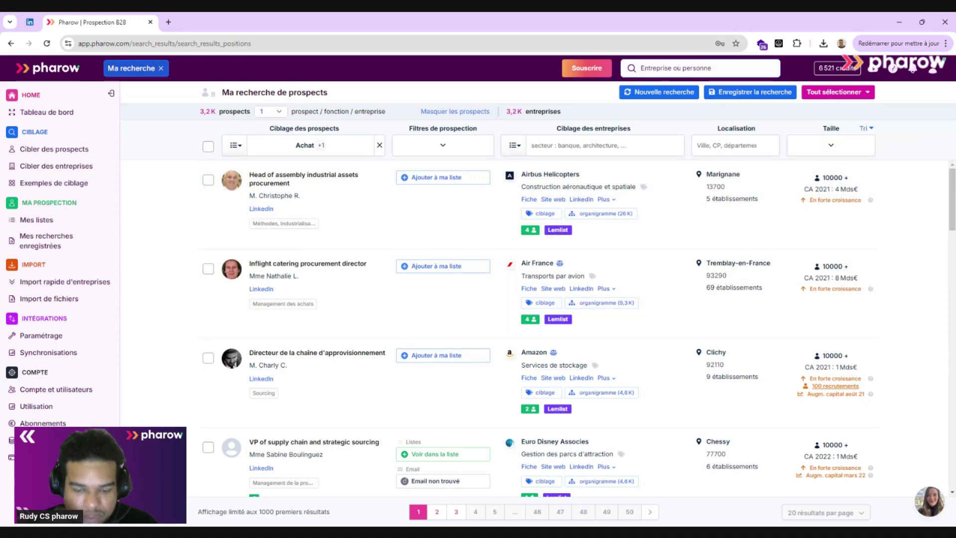
type("pharow")
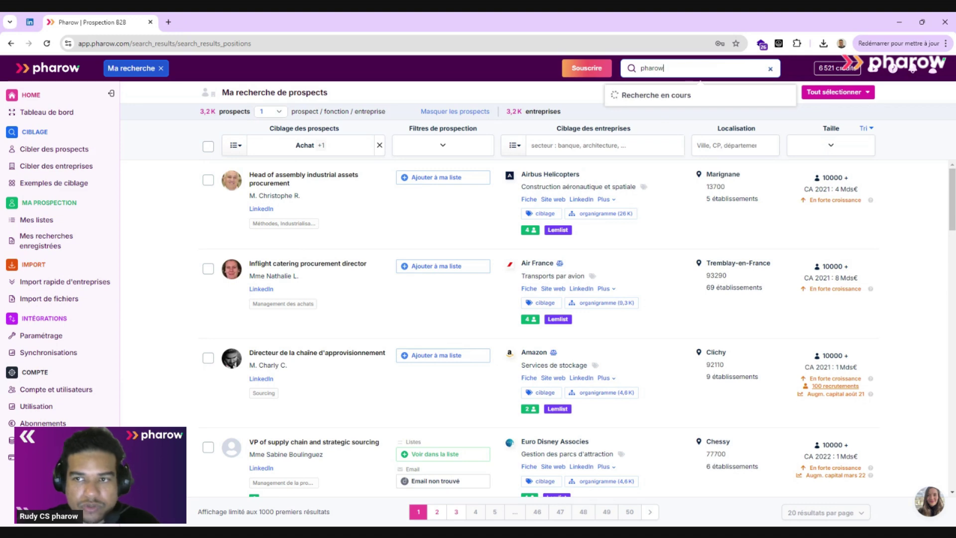
left_click(693, 131)
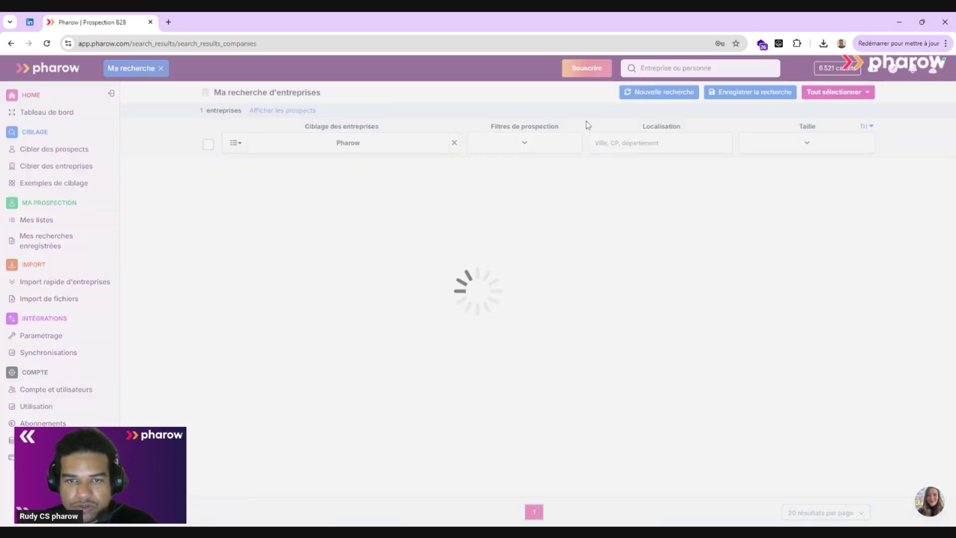
left_click(278, 111)
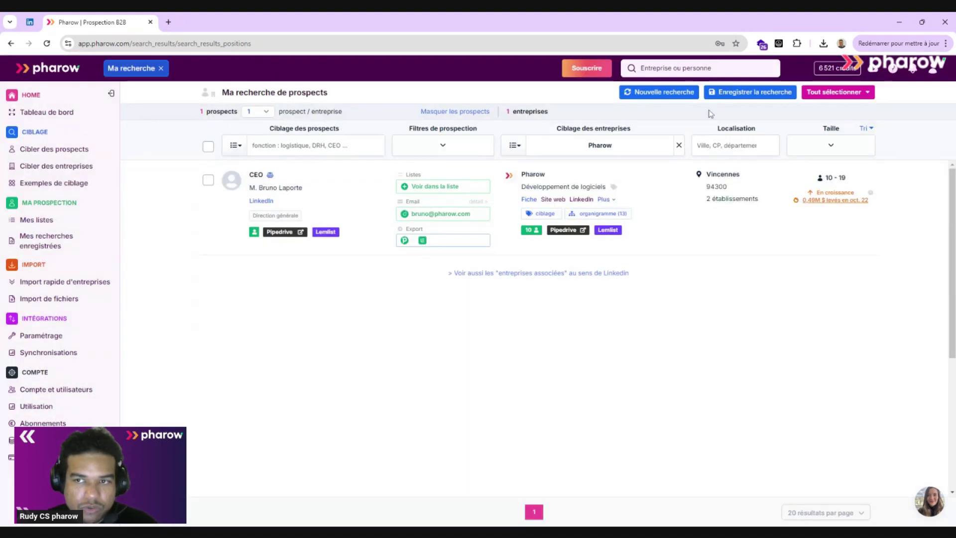
left_click(273, 120)
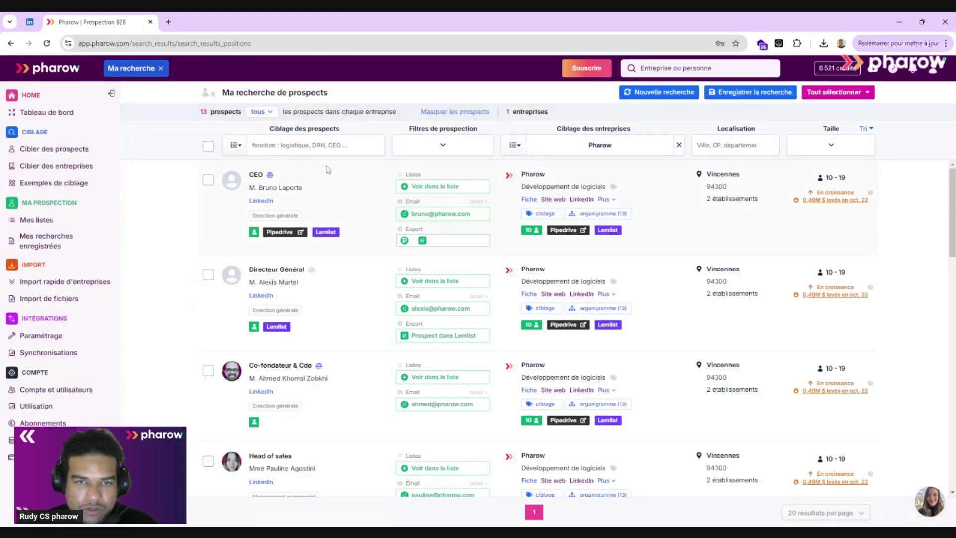
- Open the Pharow CEO's record in its prospect list and examine the email enrichment details
left_click(438, 190)
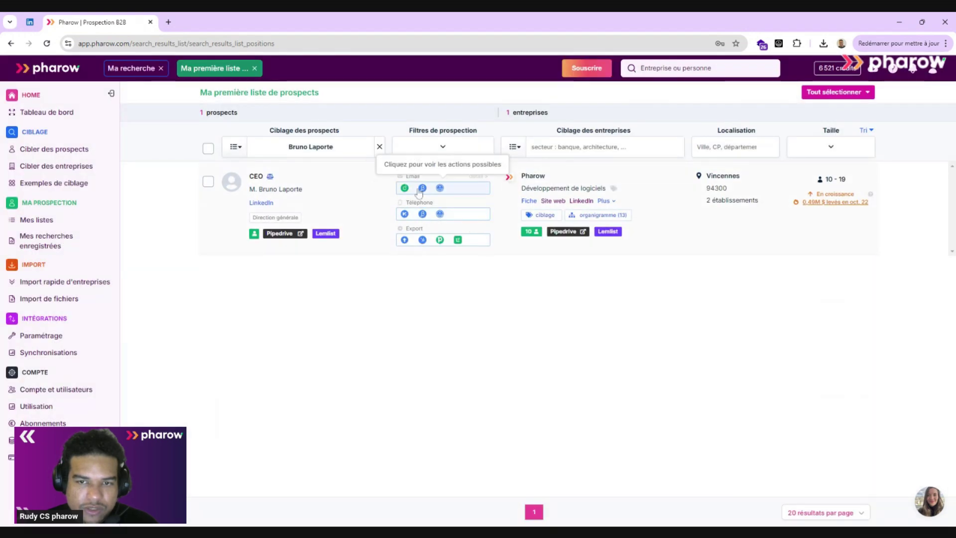
left_click(474, 175)
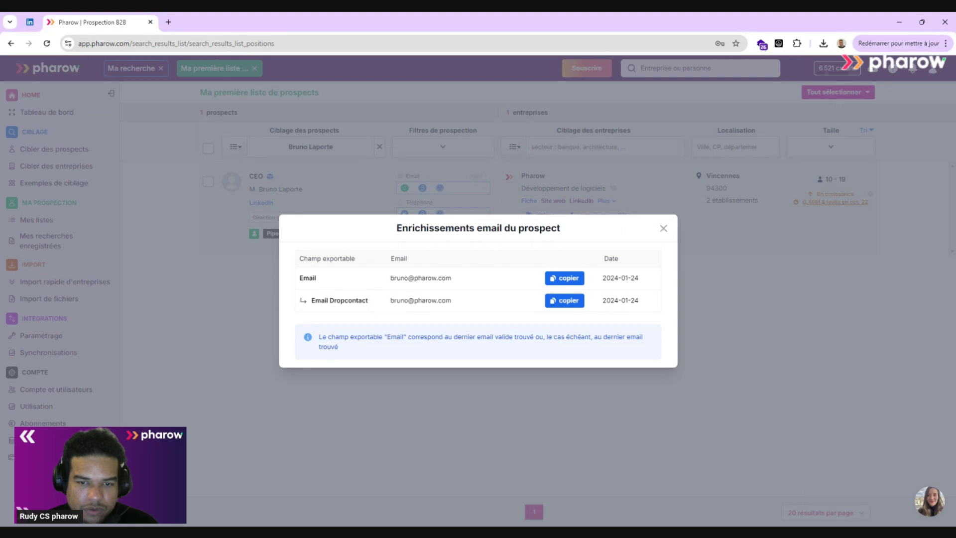
left_click_drag(311, 301, 379, 302)
key("Escape")
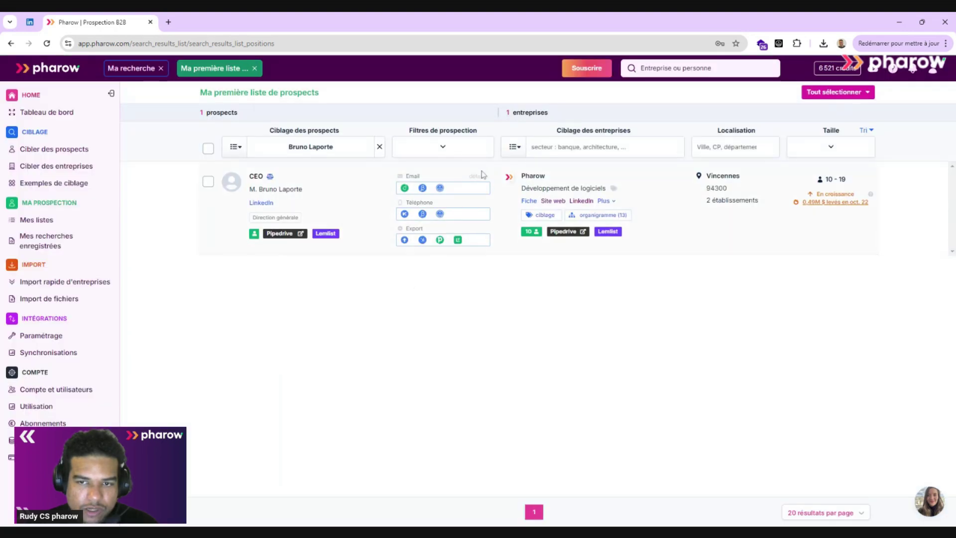
- Check the CEO's possible email actions and the prospect-level email enrichment filters
left_click(463, 187)
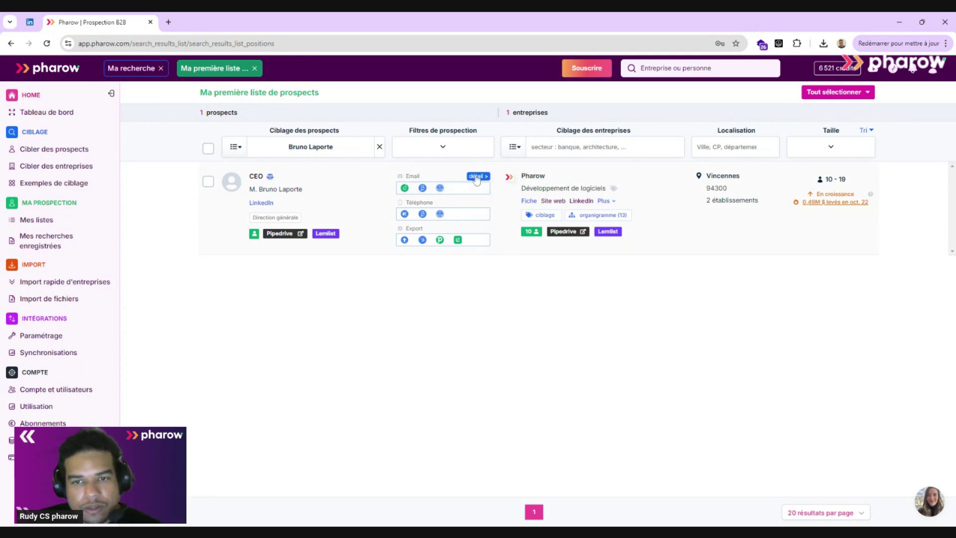
left_click(437, 146)
left_click(440, 177)
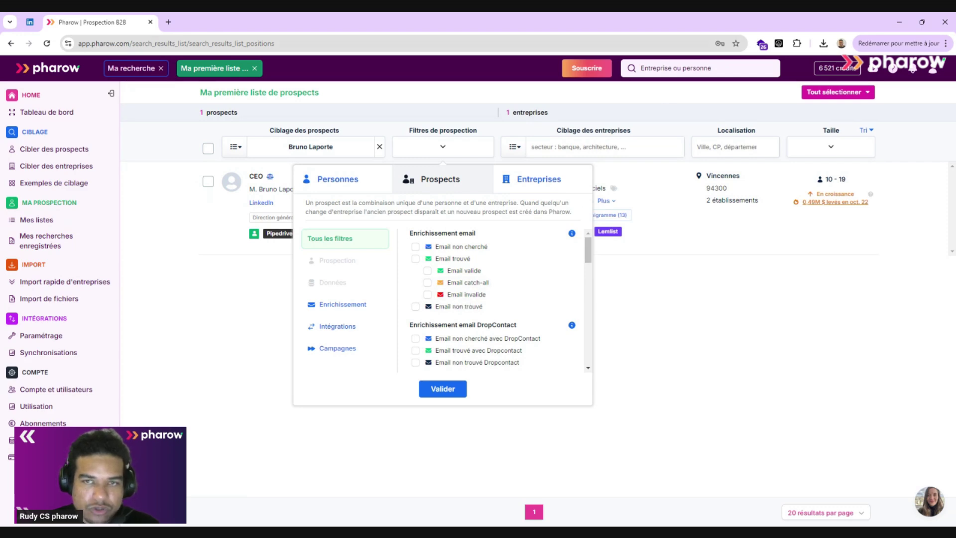
- Compare the enrichment providers on the dashboard with those offered in the prospect list, and return to the Pharow prospect search
left_click(48, 70)
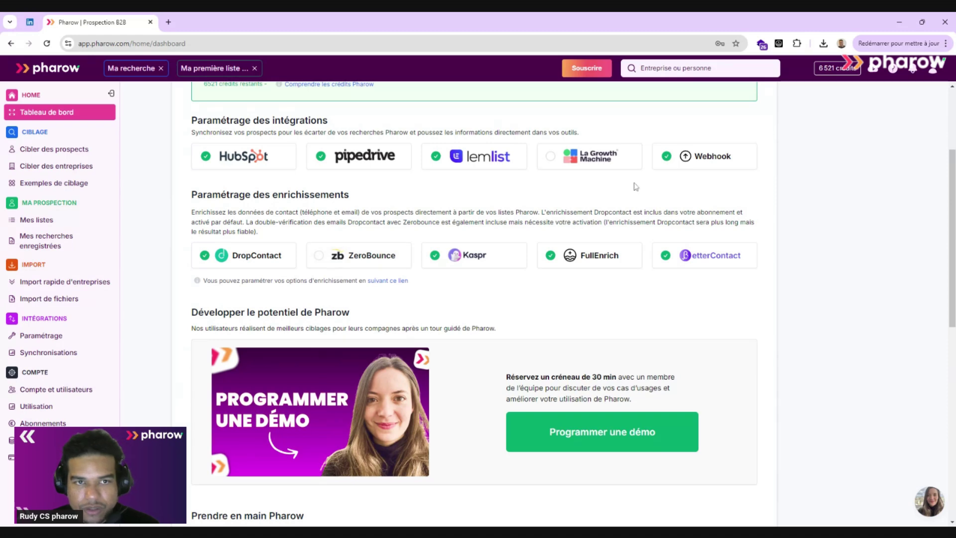
left_click(219, 68)
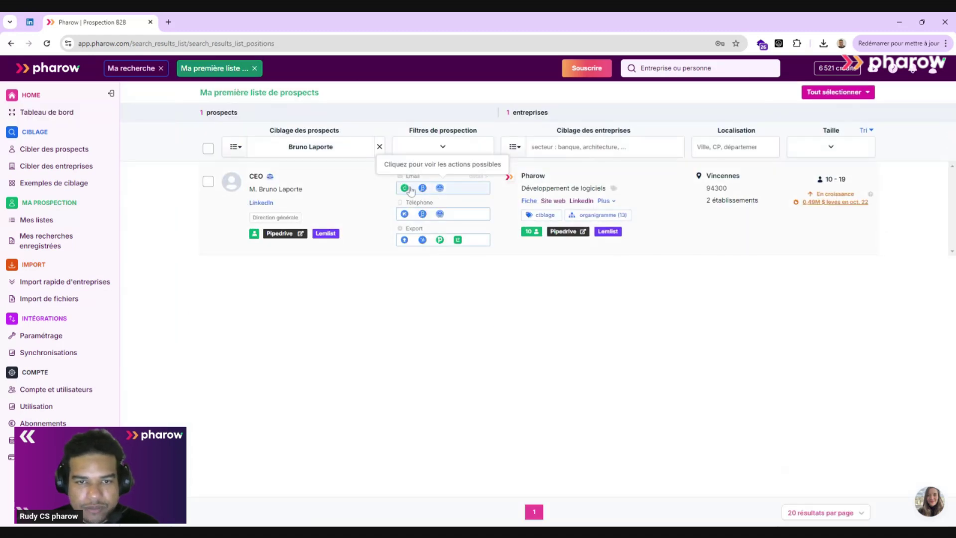
left_click(79, 73)
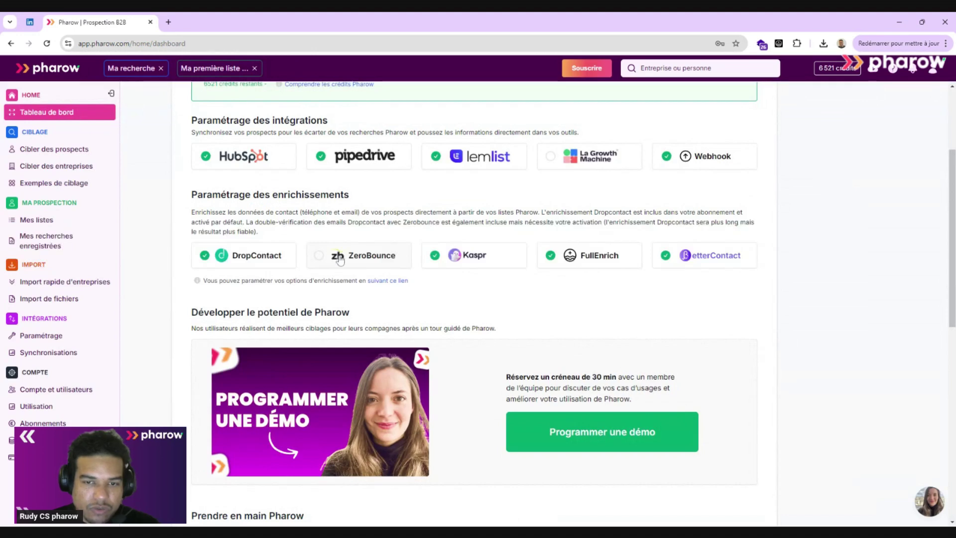
left_click(230, 71)
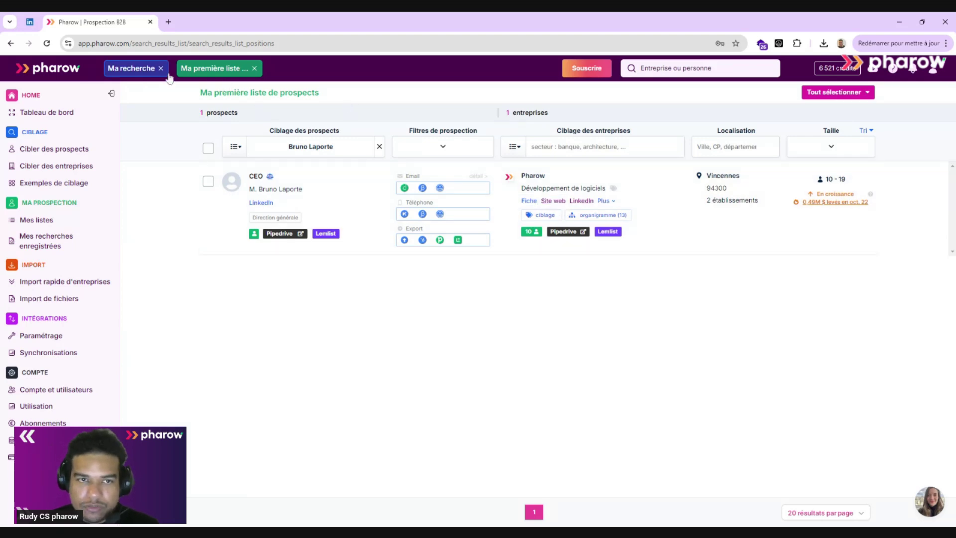
left_click(147, 65)
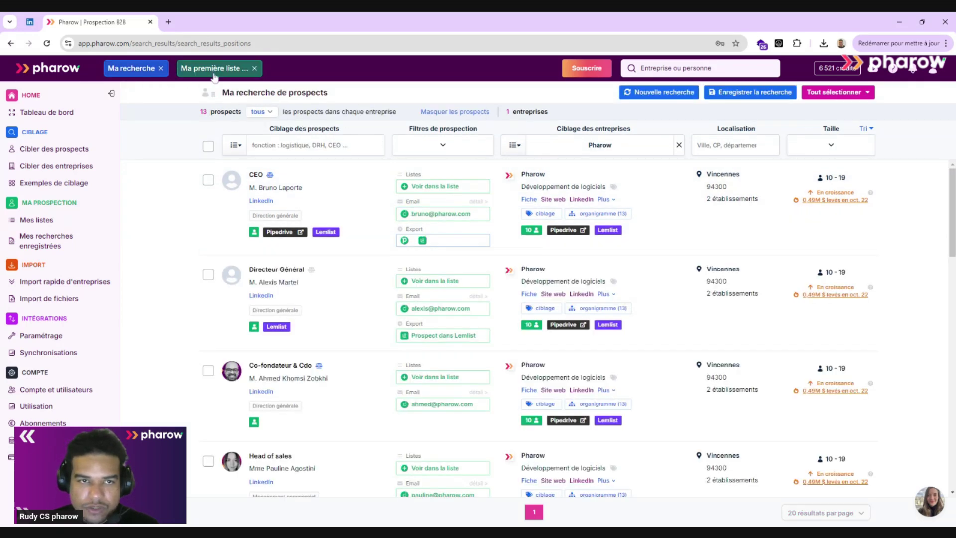
- Run a new prospect search targeting only the Directeurs hierarchical level
left_click(80, 152)
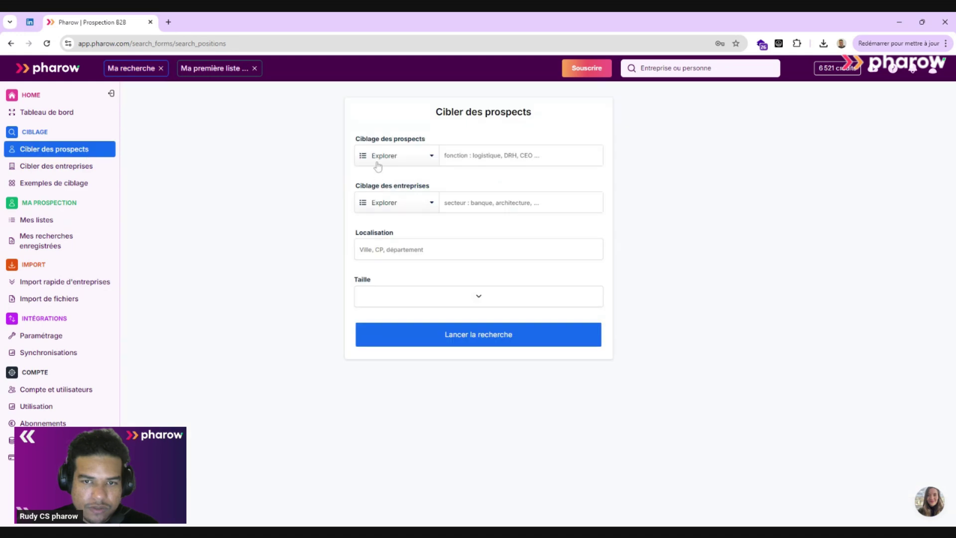
left_click(398, 244)
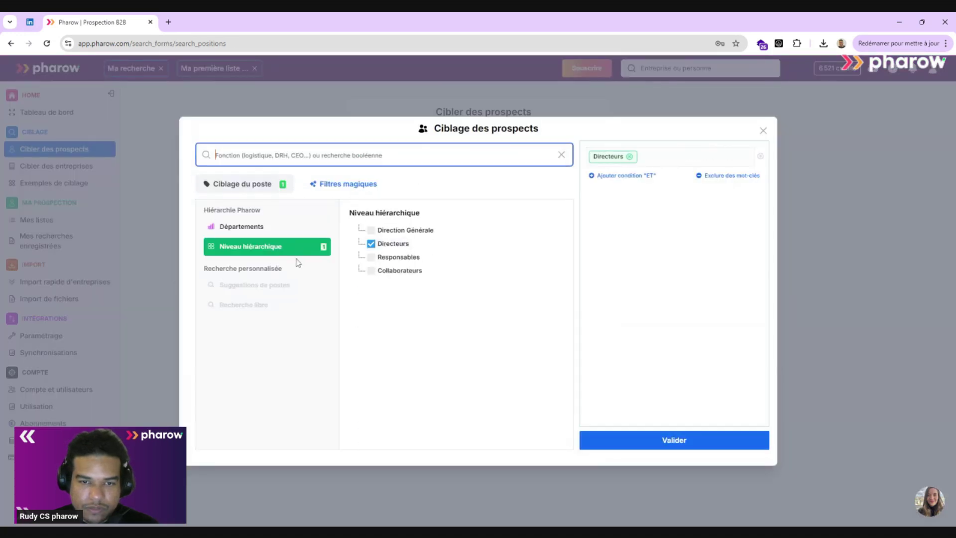
left_click(244, 226)
left_click(630, 440)
left_click(515, 336)
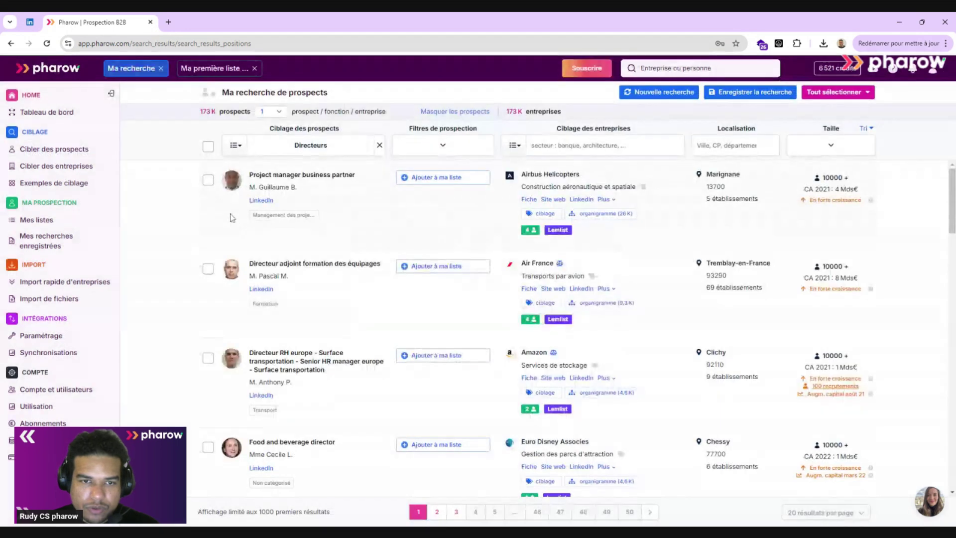
- Select the "Project manager business partner" prospect to review its list and email actions, and return to the dashboard
left_click(209, 180)
left_click(842, 95)
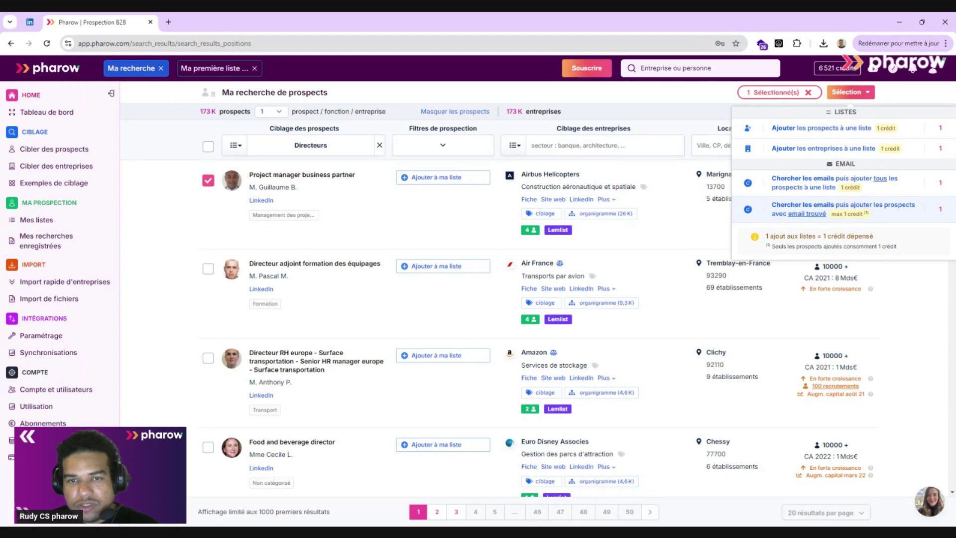
left_click(467, 239)
left_click(46, 112)
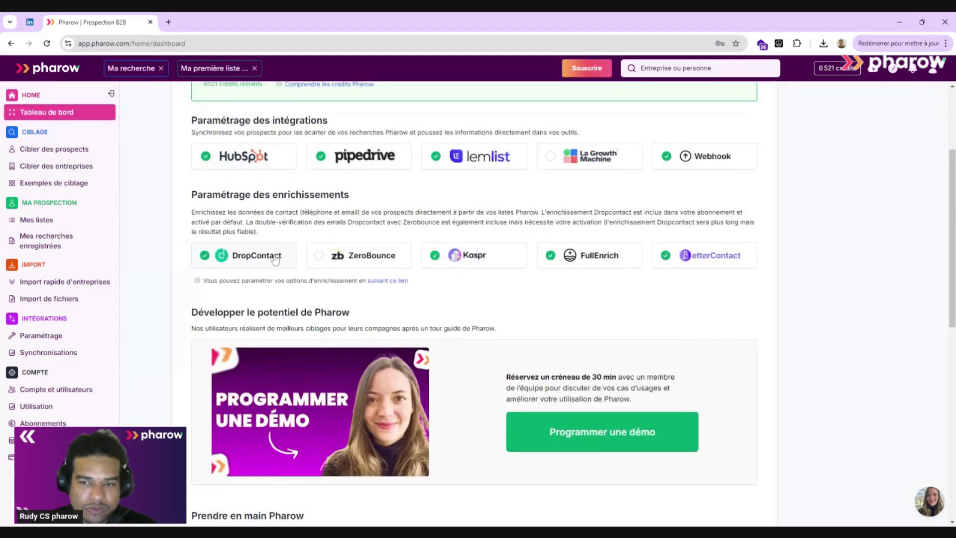